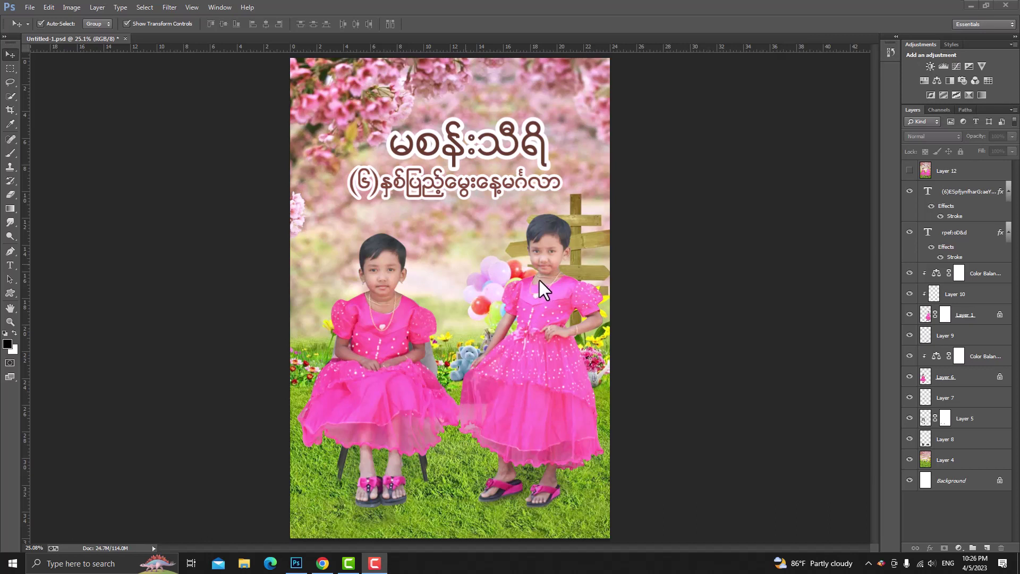
Start Puppet Warp on Layer 1 with the standing girl and pin her hair, shifting the whole figure slightly lower.
mouse_move(549, 247)
mouse_down()
mouse_move(550, 231)
mouse_move(541, 267)
mouse_move(539, 257)
mouse_up()
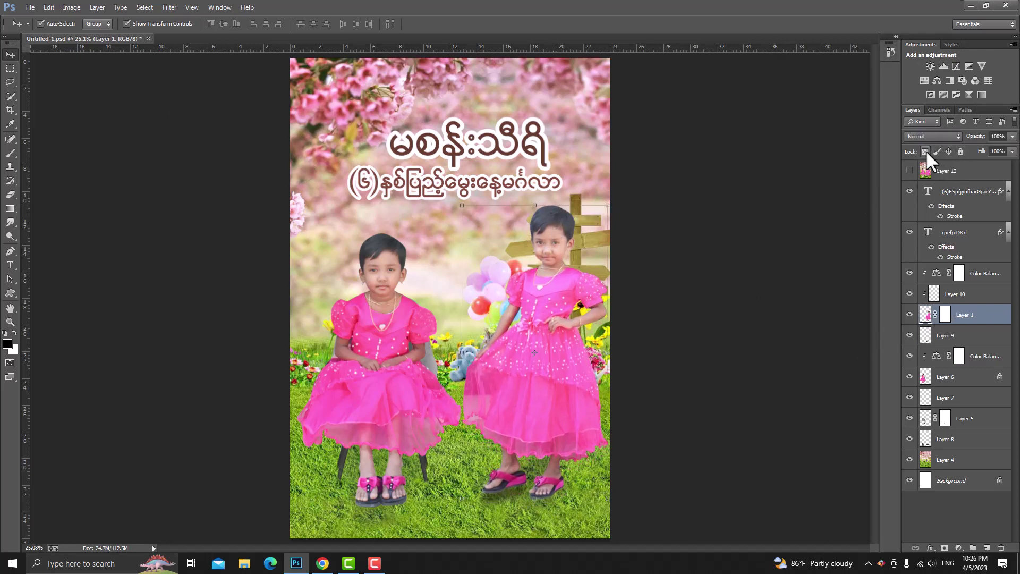
click(49, 7)
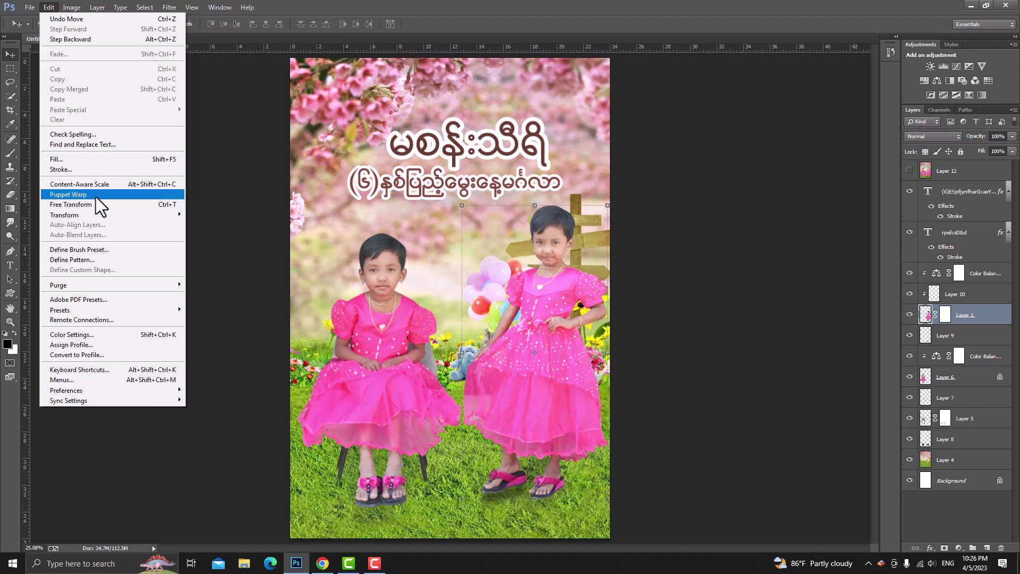
click(68, 194)
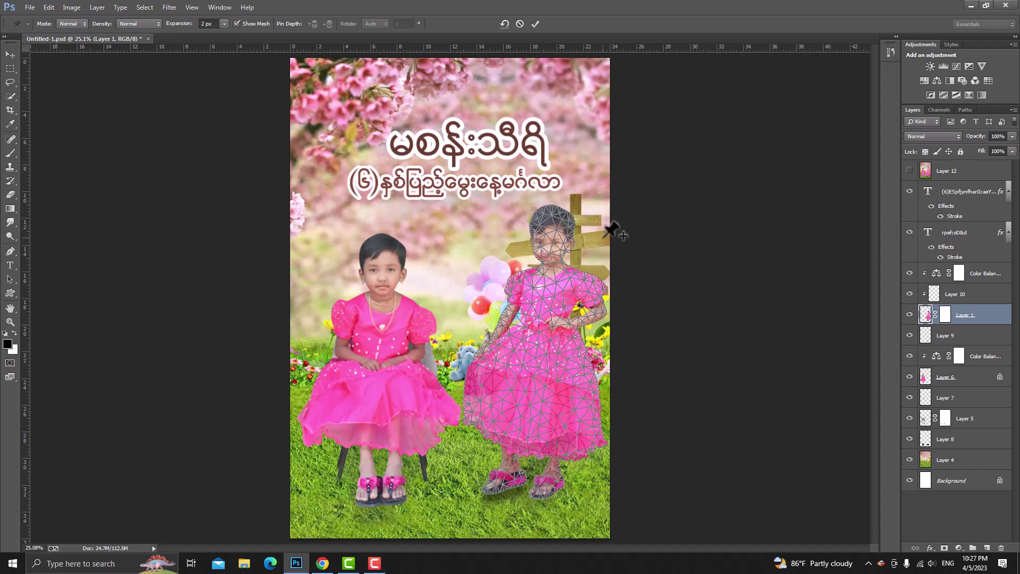
click(565, 218)
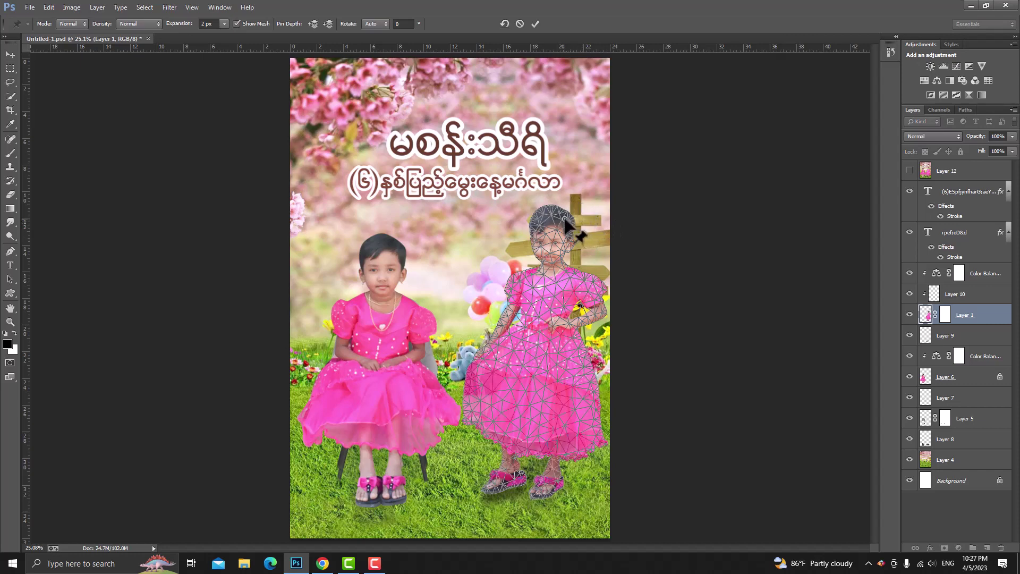
mouse_move(565, 219)
mouse_down()
mouse_move(579, 232)
mouse_move(548, 223)
mouse_move(563, 232)
mouse_up()
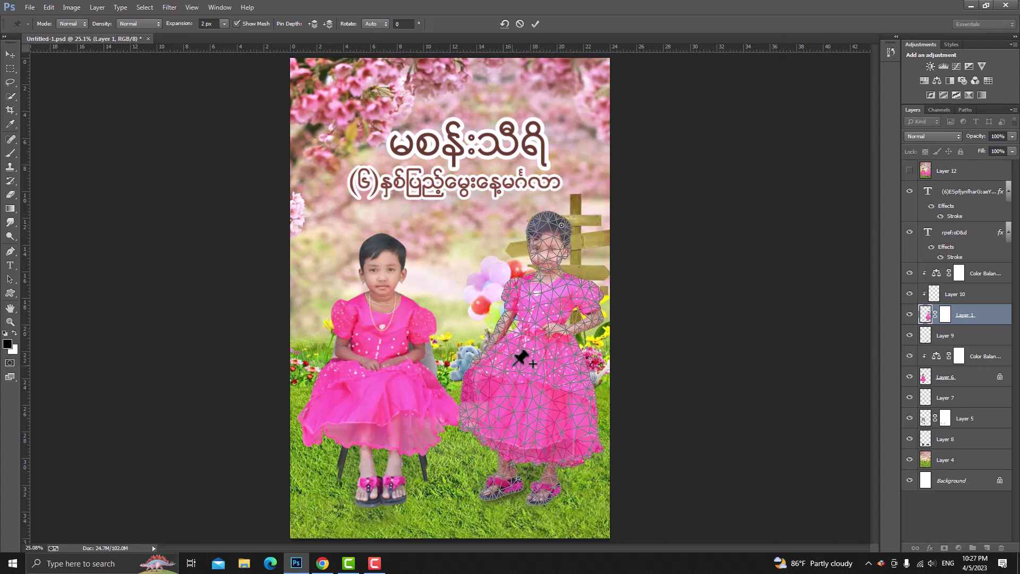
Pin the standing girl's left-side sleeve, arm and skirt edge, continuing along the hem to its middle.
click(513, 289)
click(499, 339)
click(475, 383)
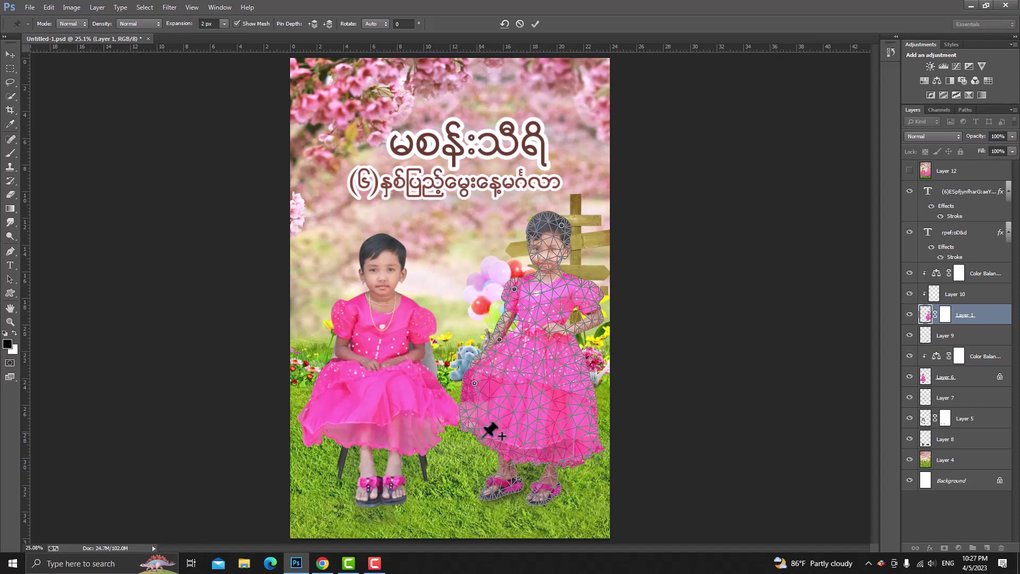
click(478, 433)
click(505, 451)
click(546, 461)
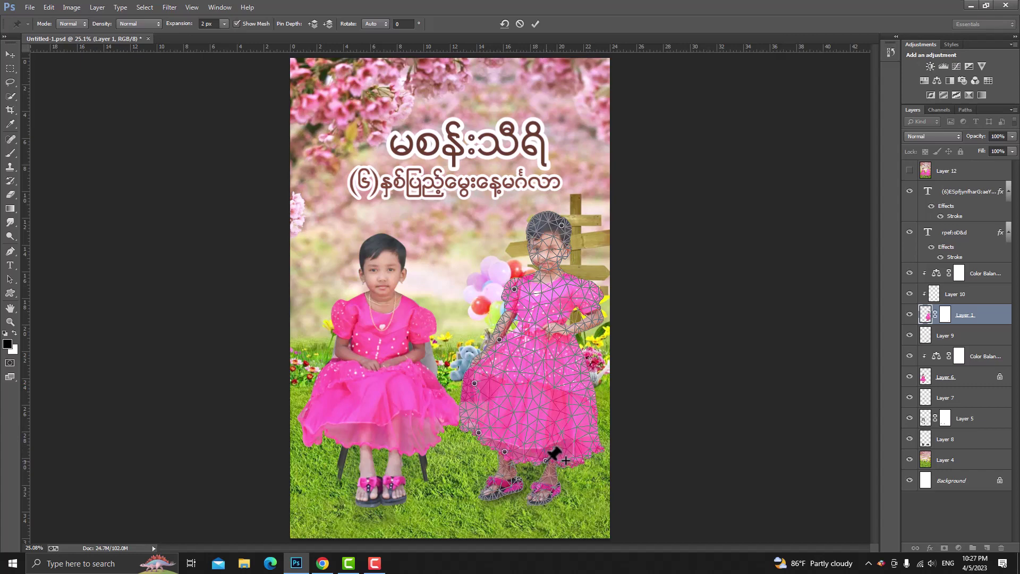
Pin the rest of the standing girl's hem, the right skirt edge, waist, elbow and right sleeve.
click(580, 457)
click(591, 429)
click(579, 377)
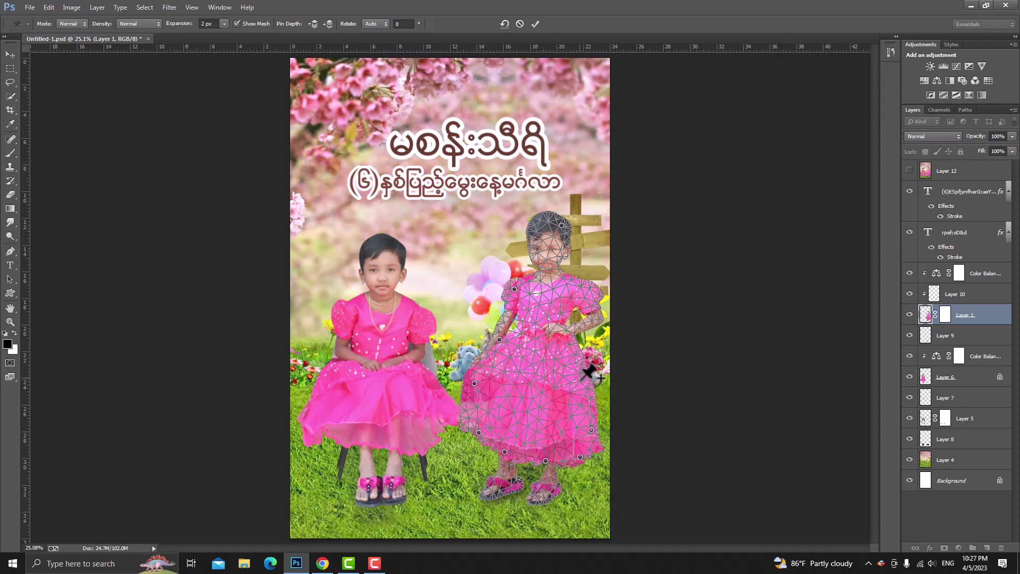
click(567, 341)
click(588, 314)
click(579, 284)
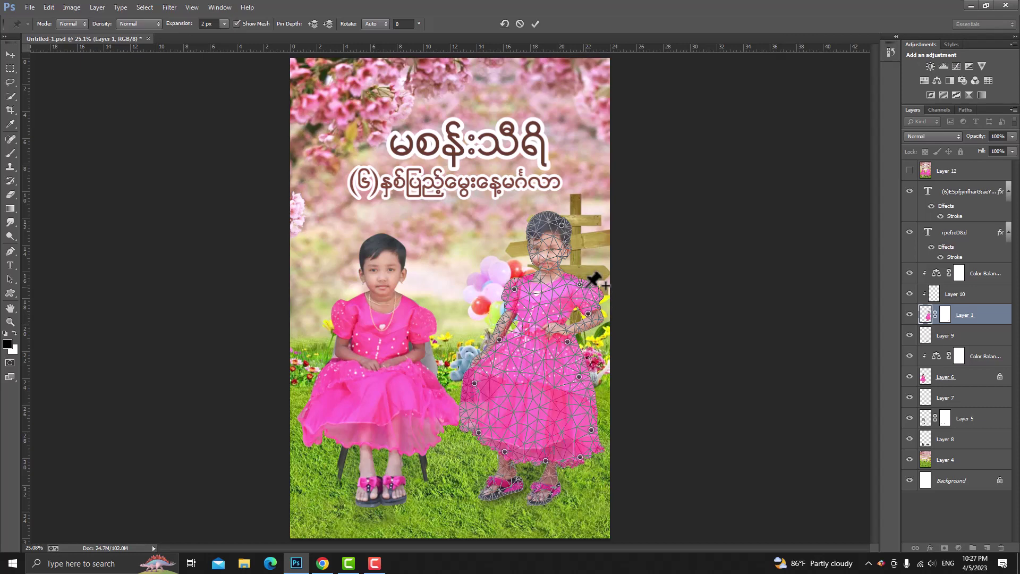
Add pins on both sides of the standing girl's neckline and a second pin in her hair.
key(alt)
click(560, 273)
click(536, 277)
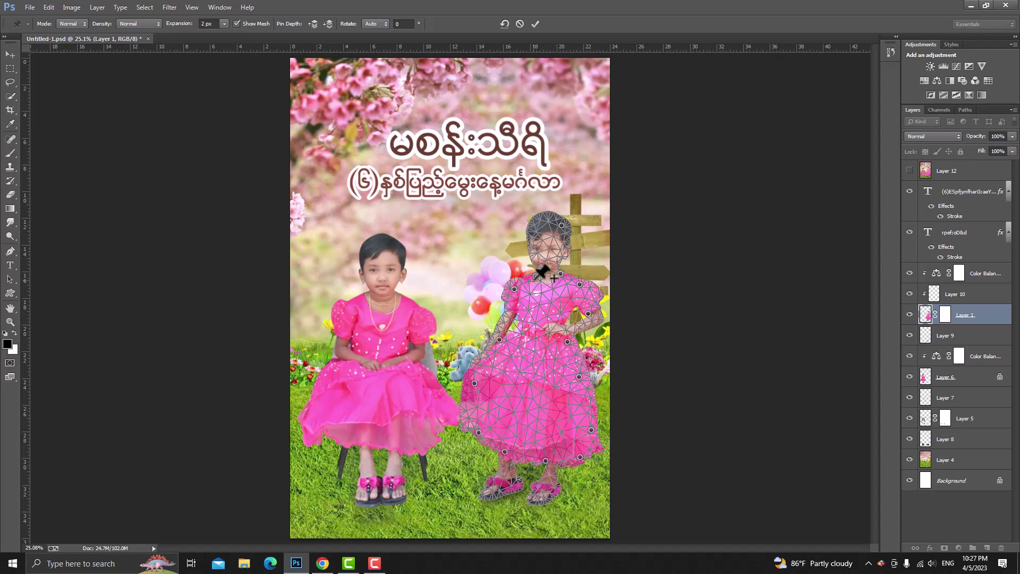
click(534, 222)
click(560, 274)
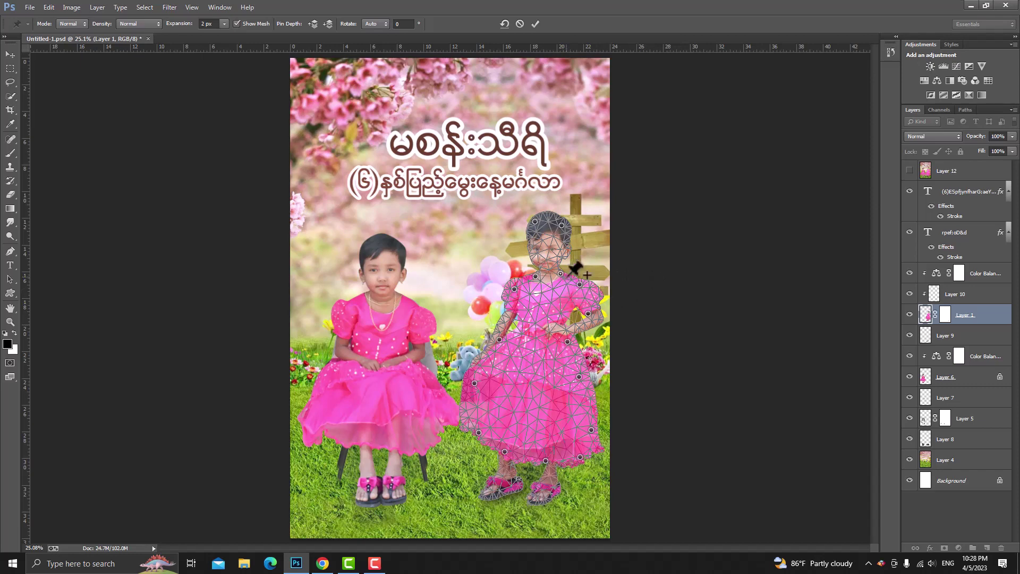
Rotate the standing girl's neckline pin to adjust the tilt of her head and apply the warp.
drag(564, 282, 568, 272)
drag(570, 273, 566, 283)
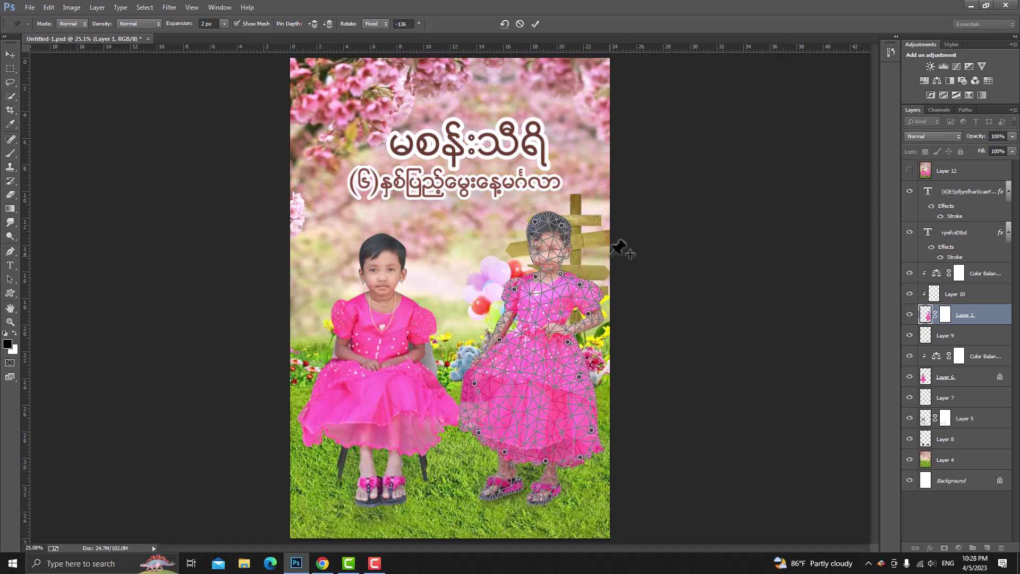
key(Return)
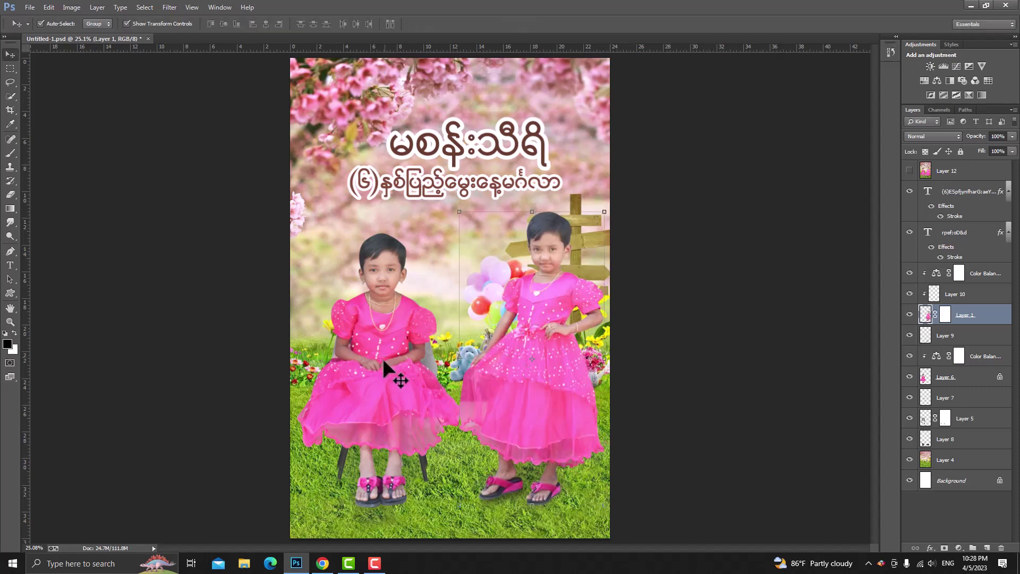
Start Puppet Warp on Layer 6 with the seated girl and pin the left edge of her skirt at three points.
click(377, 391)
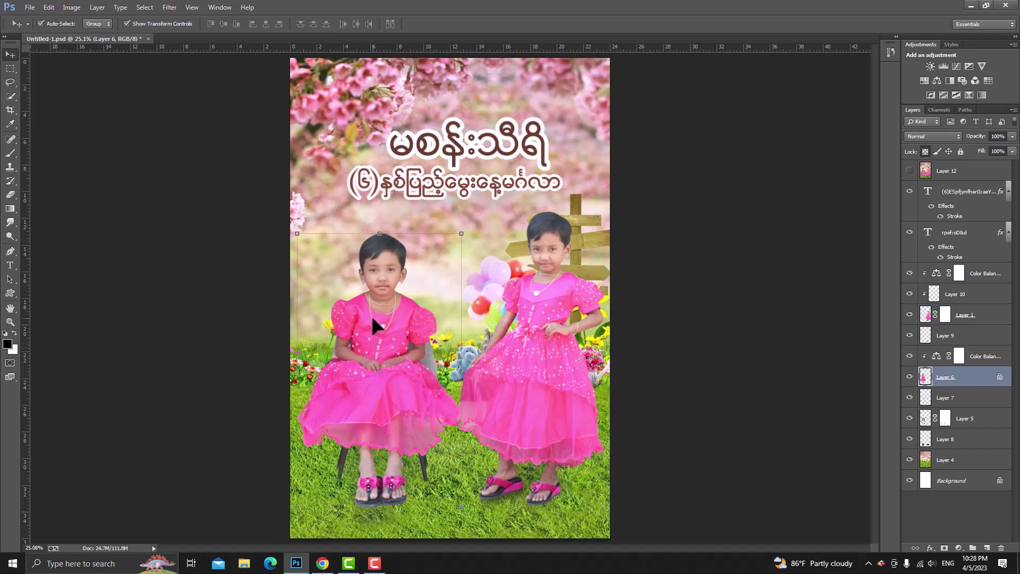
click(49, 7)
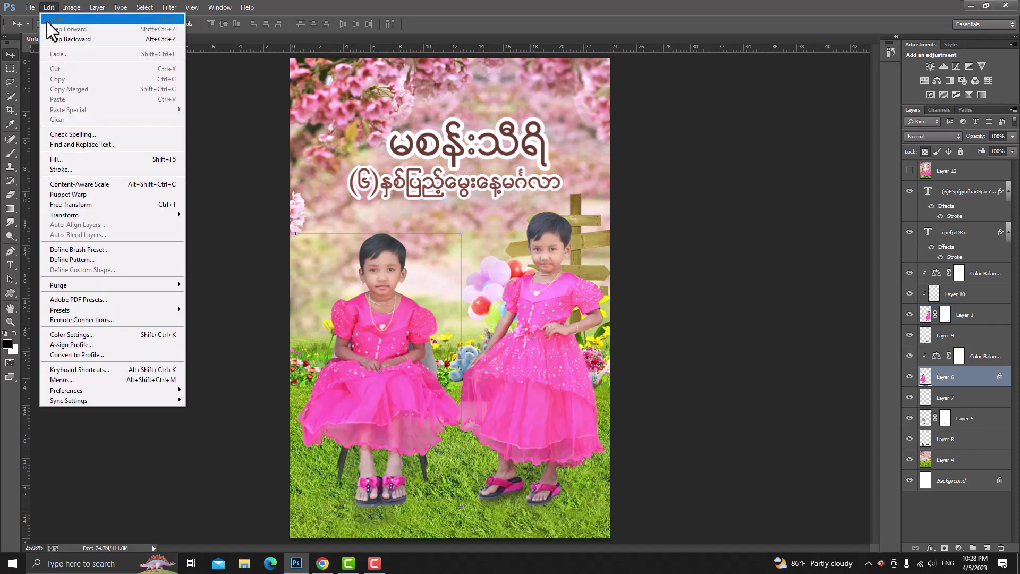
click(68, 195)
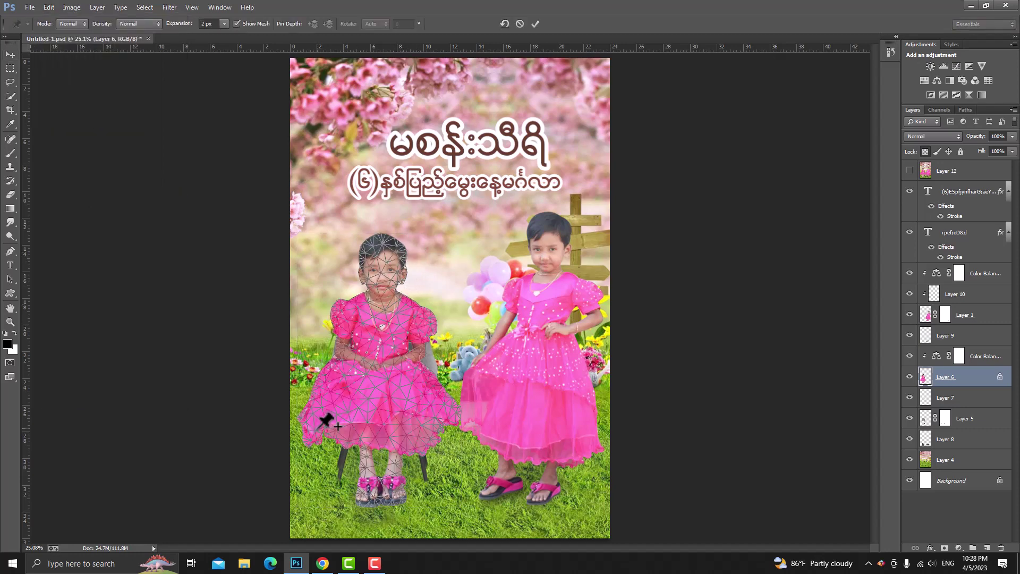
click(314, 431)
click(310, 408)
click(324, 376)
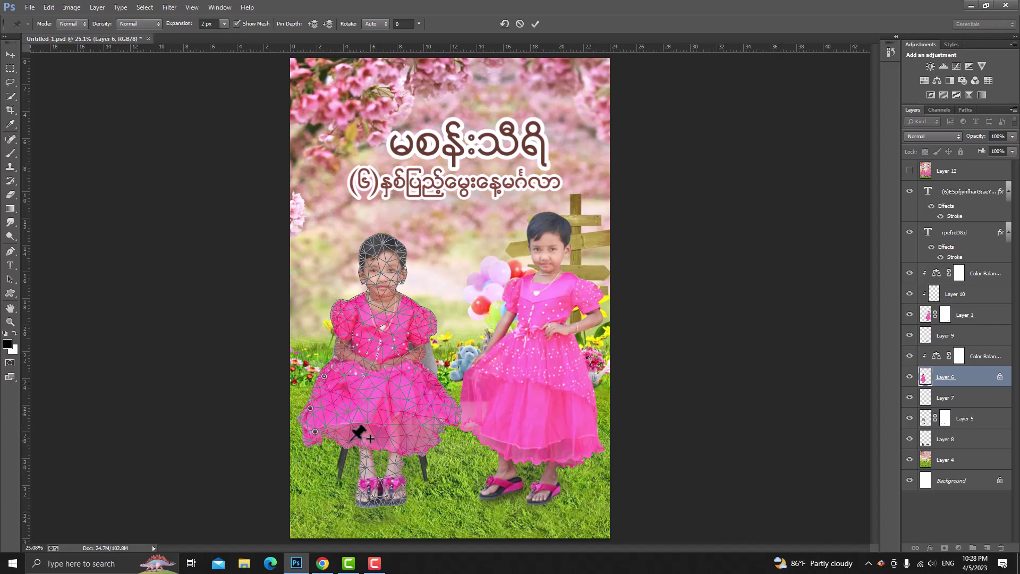
Pin the seated girl's skirt along the hem and up its right edge.
click(348, 439)
click(384, 441)
click(419, 443)
click(432, 422)
click(451, 411)
click(429, 385)
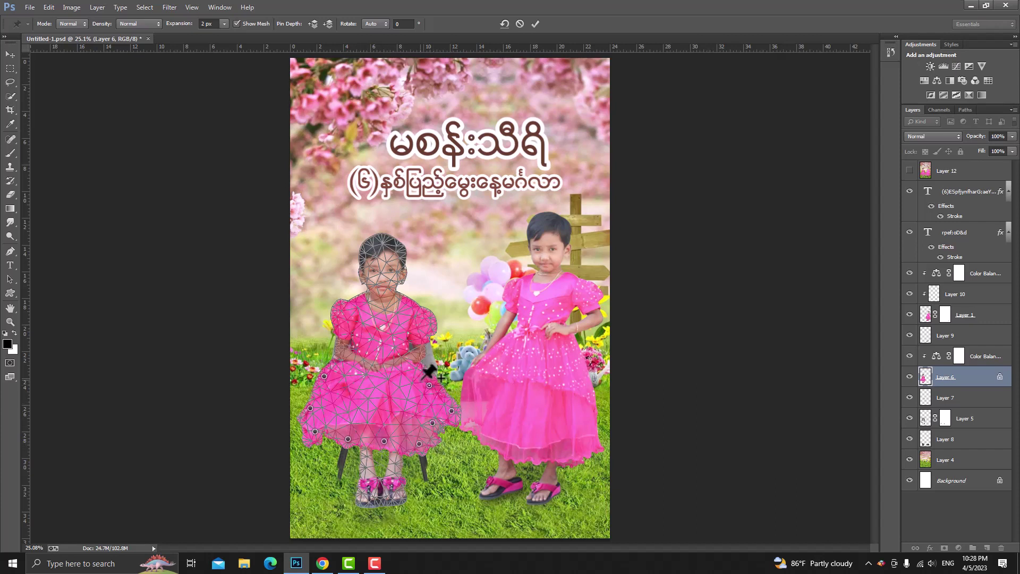
Anchor the seated girl's arms, sleeves, shoulders, face and hair with pins.
click(412, 360)
click(426, 327)
click(403, 302)
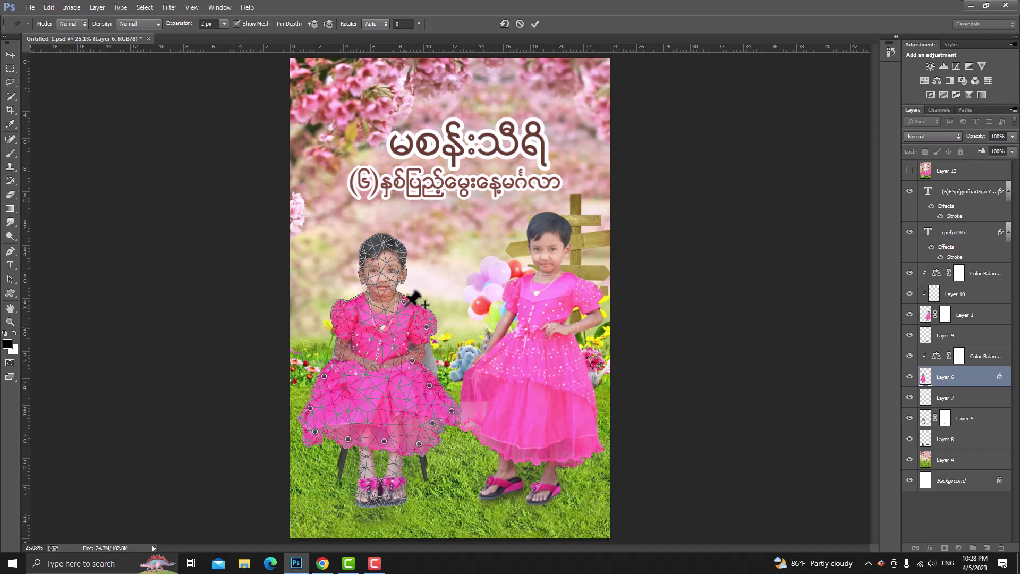
click(397, 276)
click(370, 244)
click(392, 246)
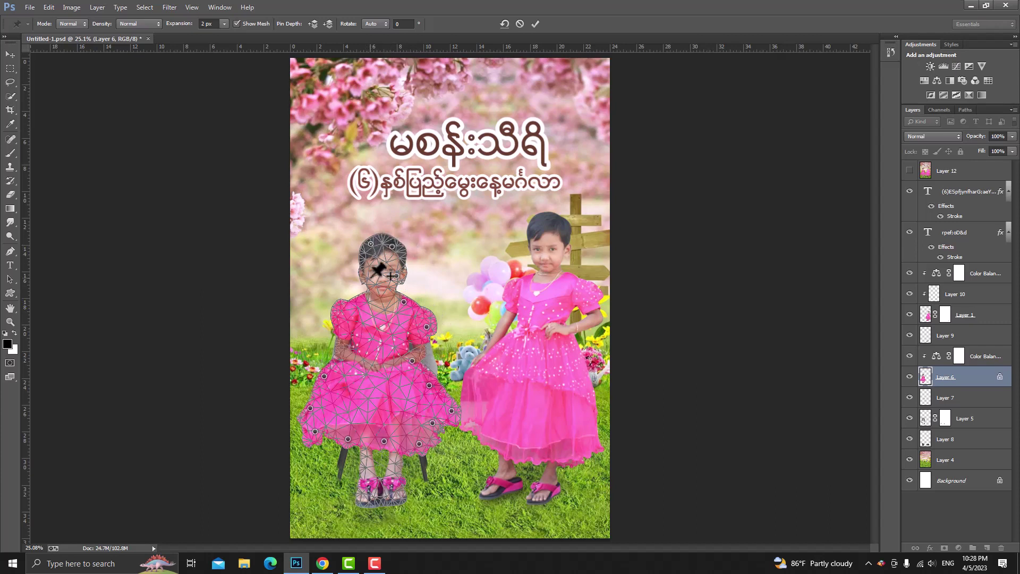
click(339, 312)
click(338, 336)
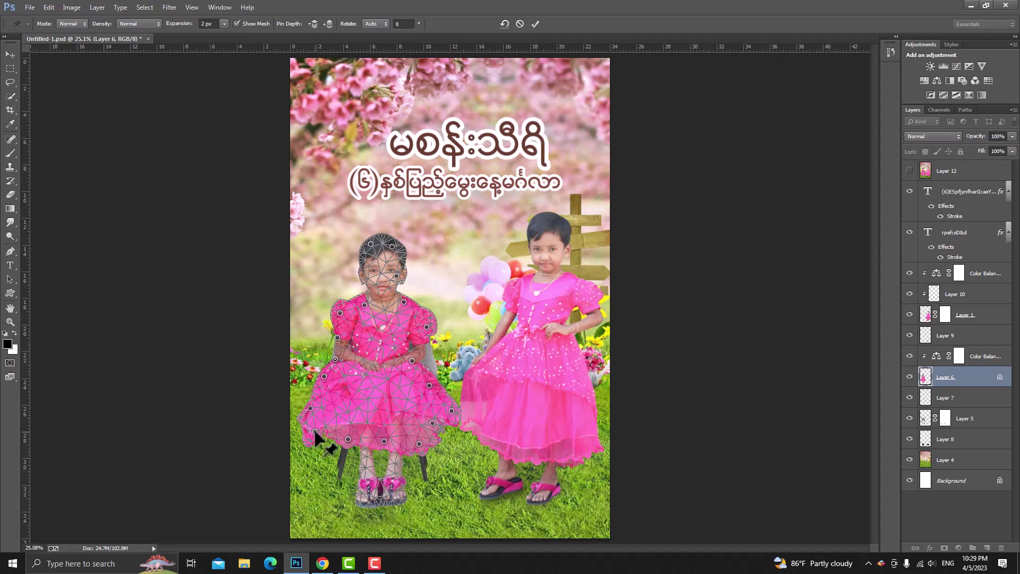
Pull the seated girl's left and right skirt corners downward, add a pin near the left hem, and apply the warp.
drag(315, 432, 317, 455)
drag(451, 411, 317, 459)
click(330, 443)
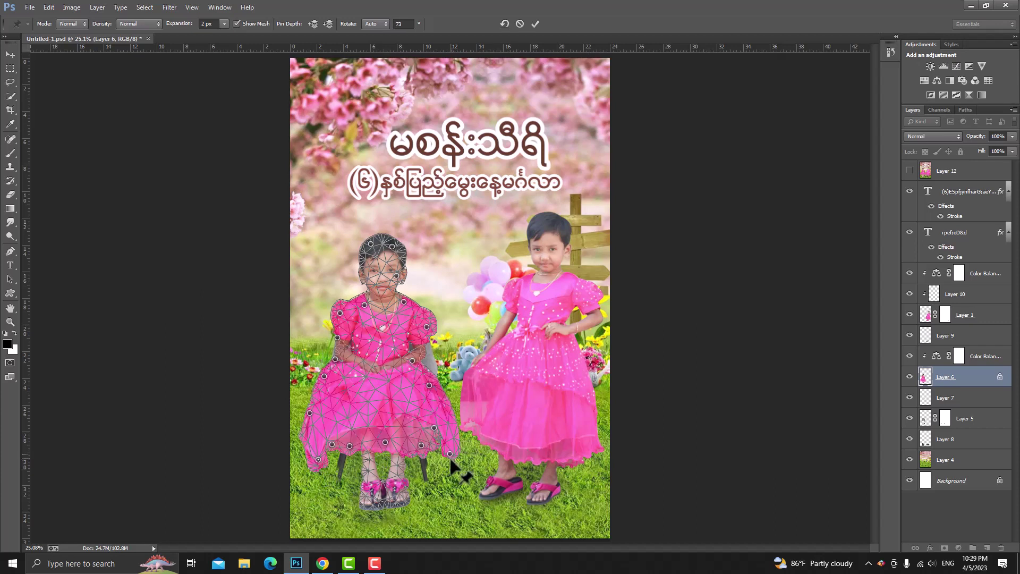
drag(450, 460, 448, 469)
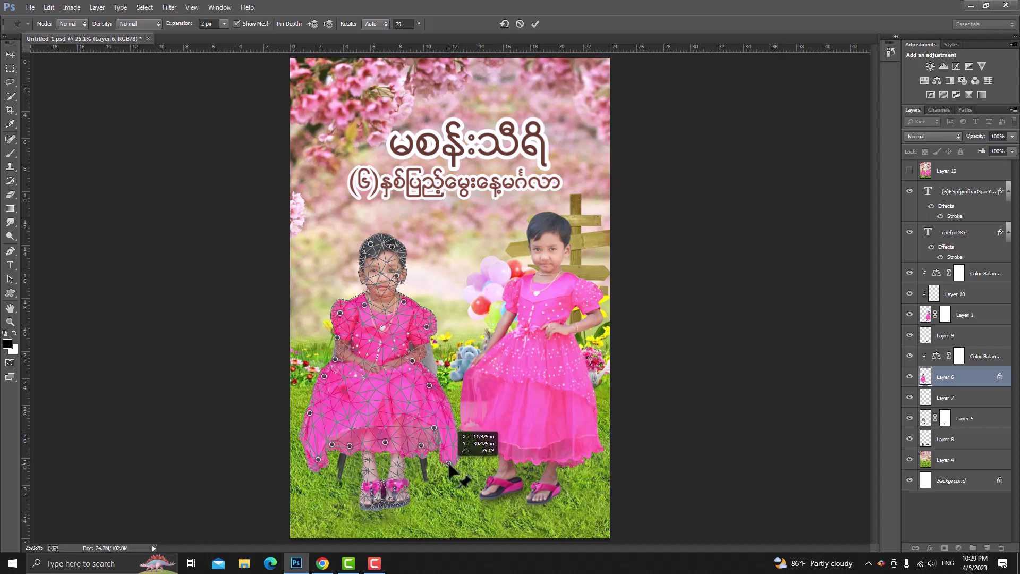
click(435, 428)
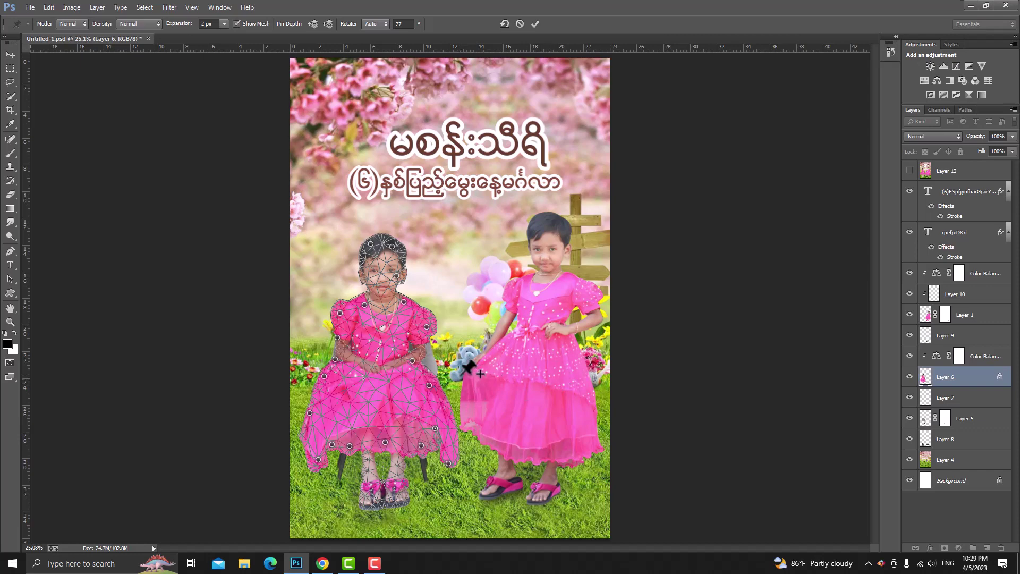
key(Return)
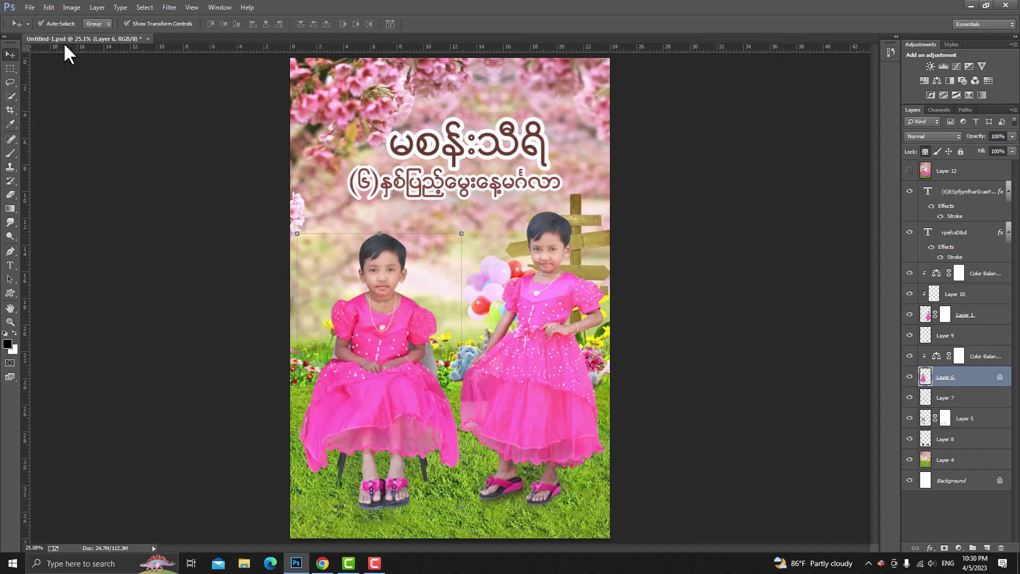
Restart Puppet Warp on the seated girl, discard the head pin, and pin her left side from shoulder to skirt corner.
click(49, 7)
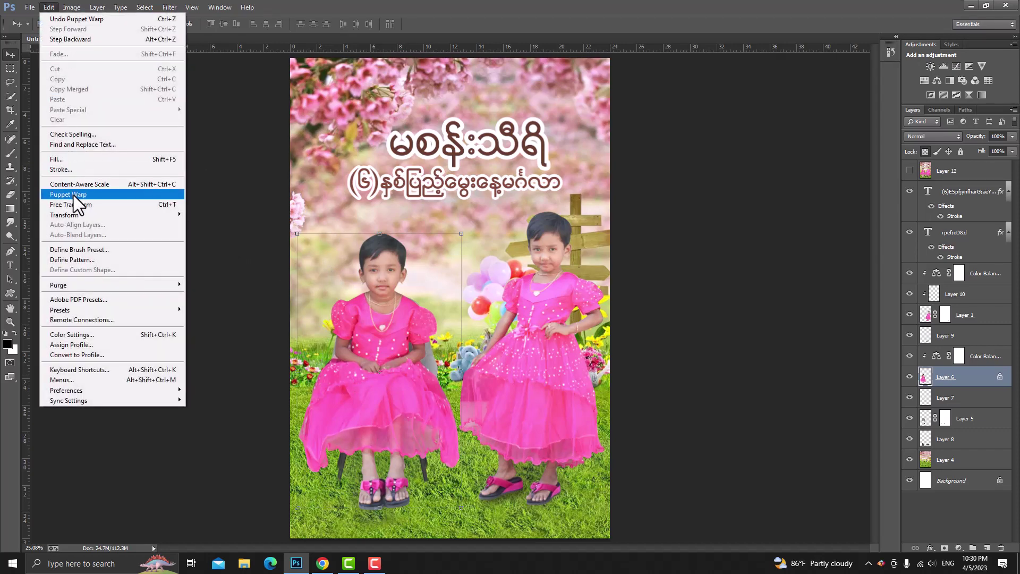
click(73, 195)
click(381, 242)
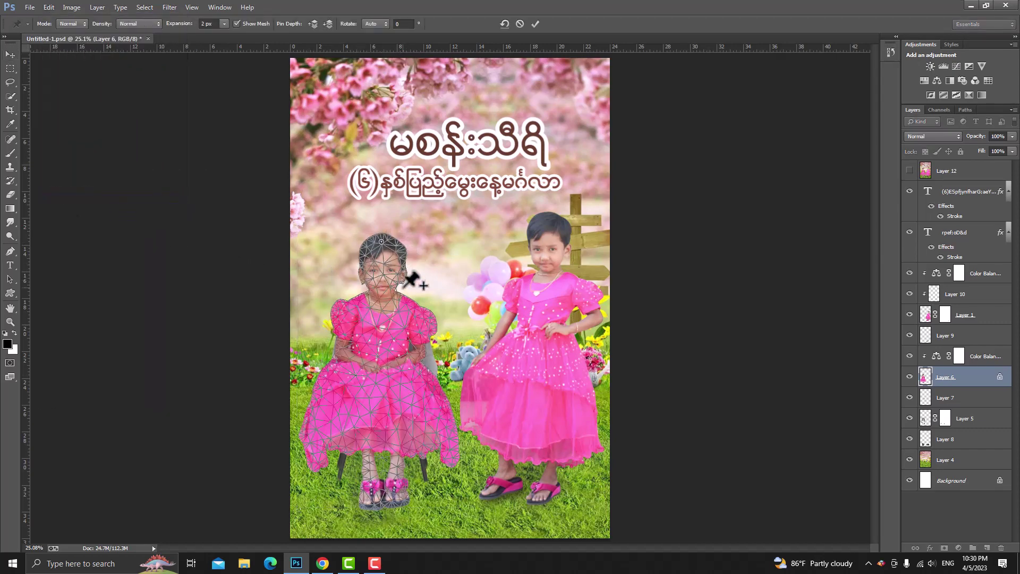
click(407, 263)
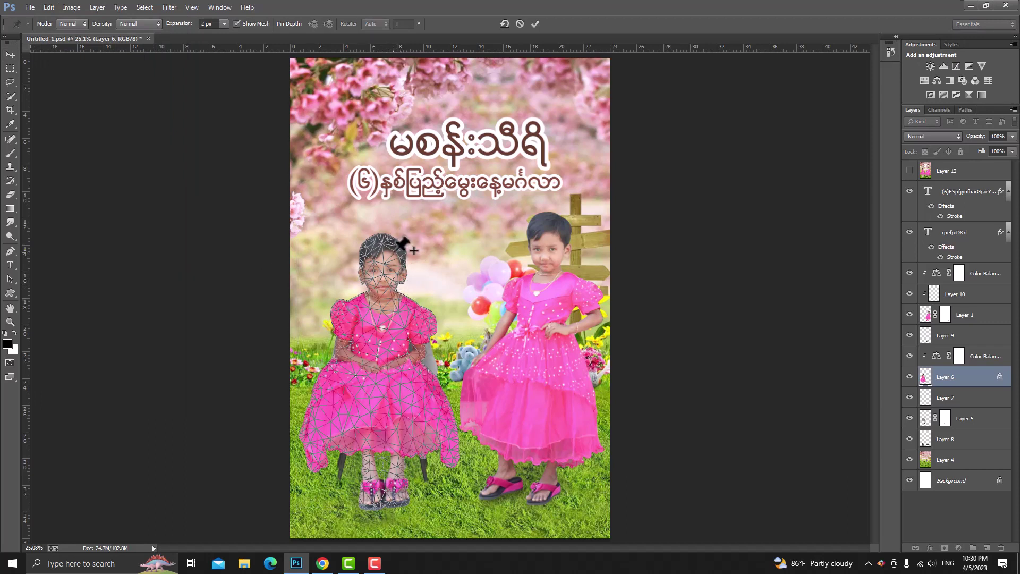
click(363, 297)
click(344, 311)
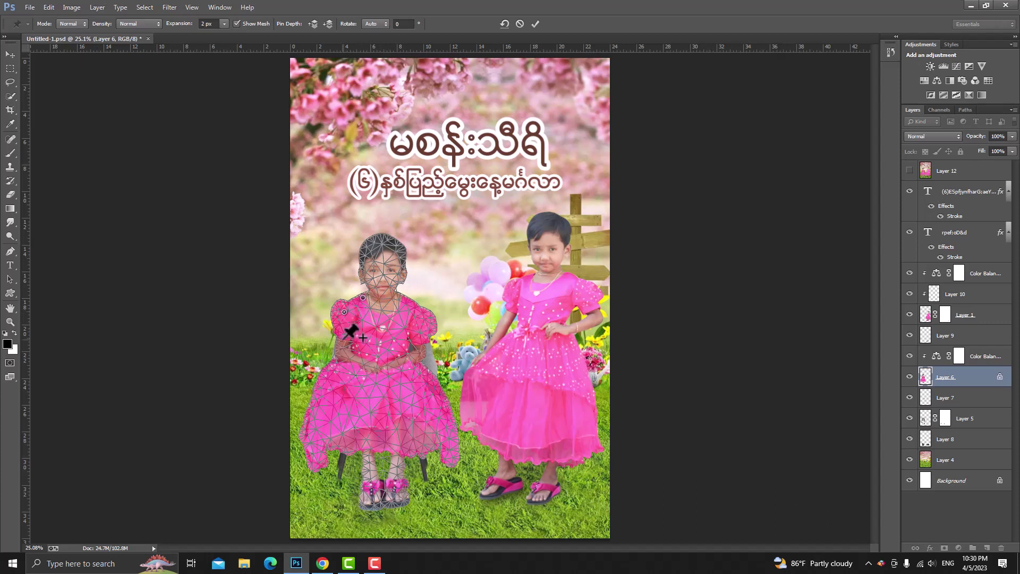
click(340, 343)
click(329, 378)
click(315, 415)
click(315, 455)
Pin the seated girl's hem, both ankles and the right skirt corner.
click(352, 445)
click(369, 475)
click(396, 481)
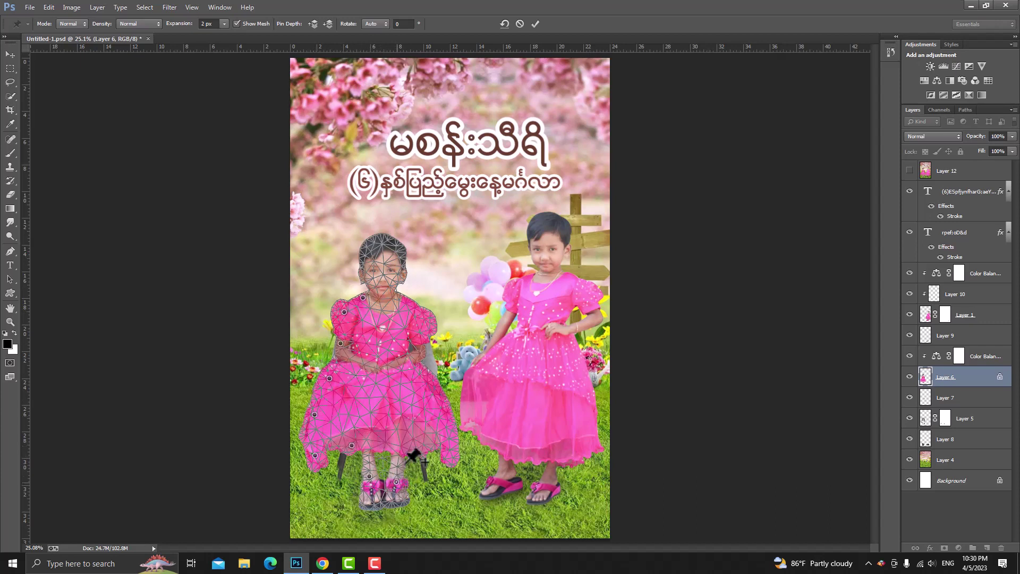
click(417, 446)
click(450, 448)
Pin the seated girl's right side from the skirt edge up through the arm and sleeve to the neckline.
click(445, 412)
click(423, 379)
click(417, 352)
click(419, 320)
click(397, 296)
Try tilting the seated girl's head by rotating her right neckline pin, and undo the applied warp.
scroll(405, 295, up, 1)
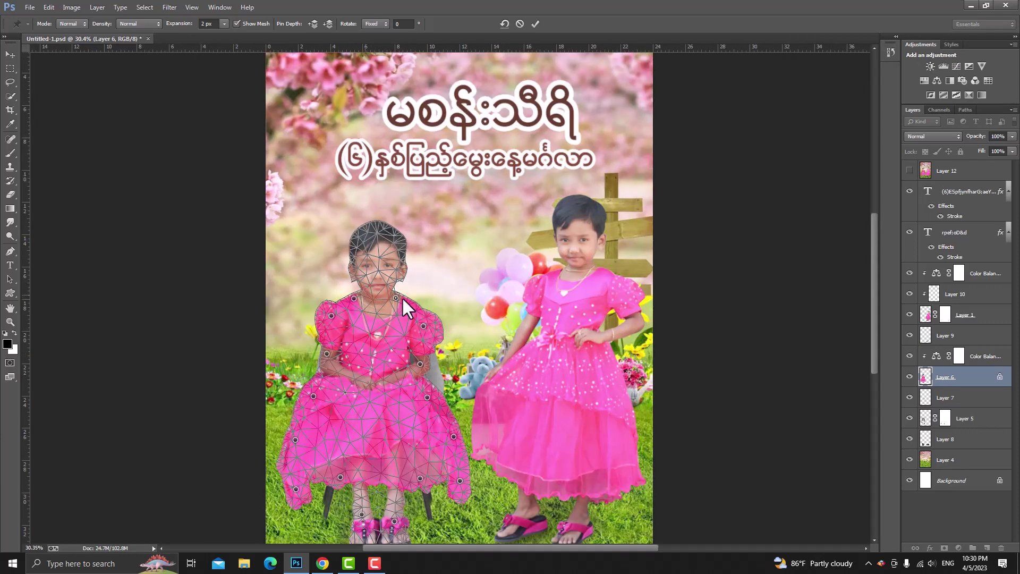
scroll(409, 298, up, 1)
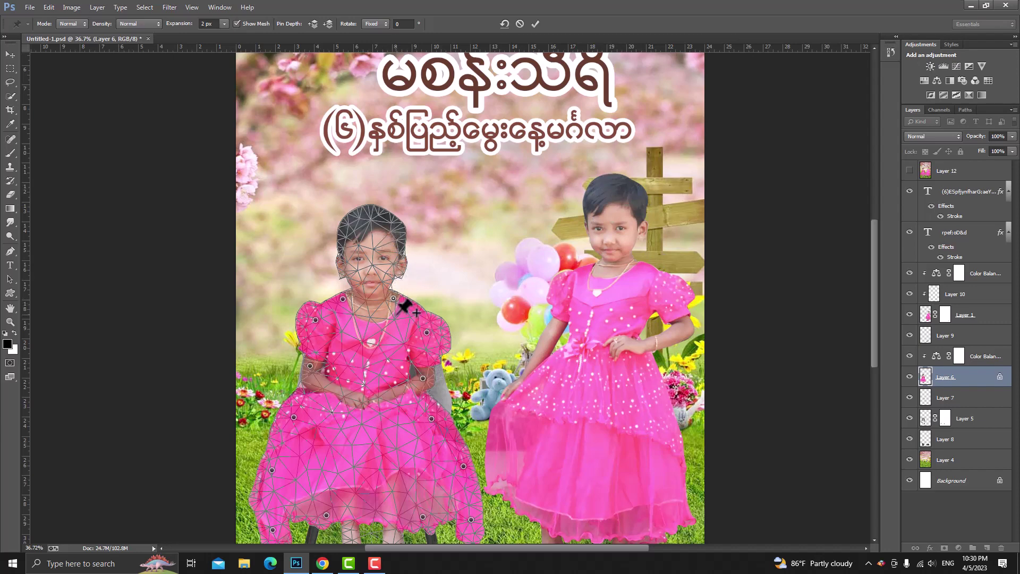
key(alt)
drag(407, 297, 455, 311)
key(Return)
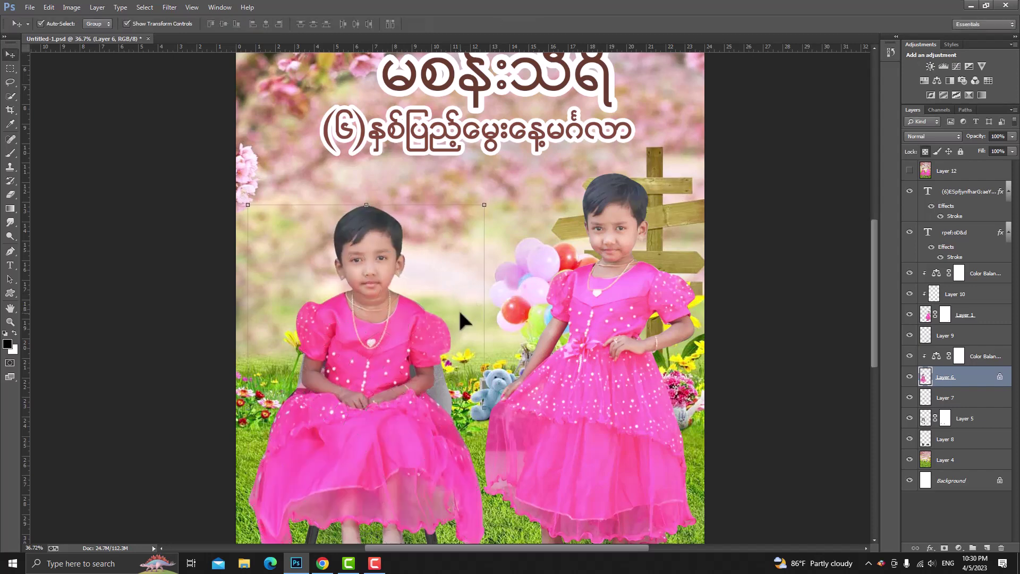
key(ctrl+z)
key(ctrl+z)
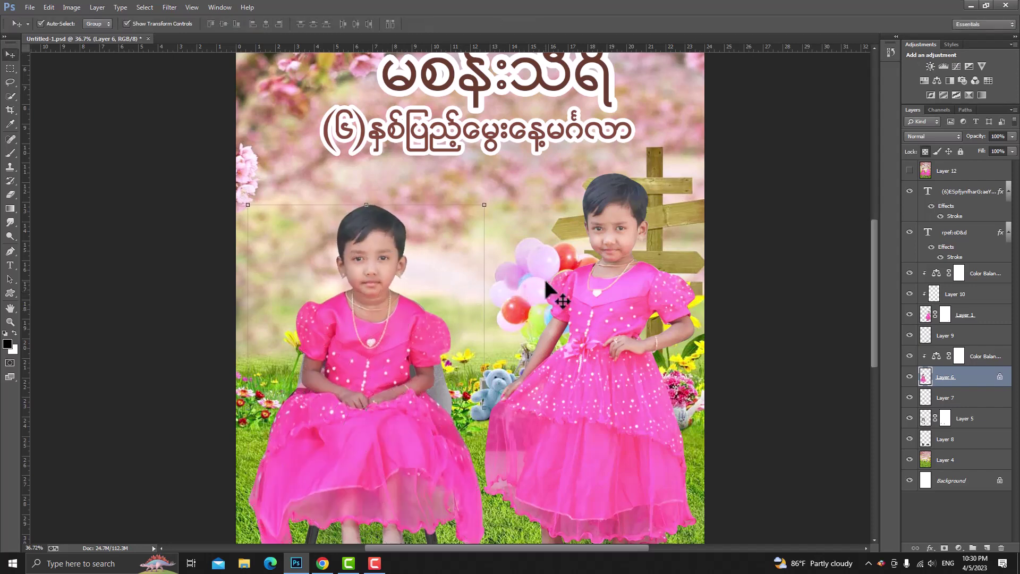
Start Puppet Warp on the standing girl and pin both sides of her neckline.
click(627, 220)
click(47, 6)
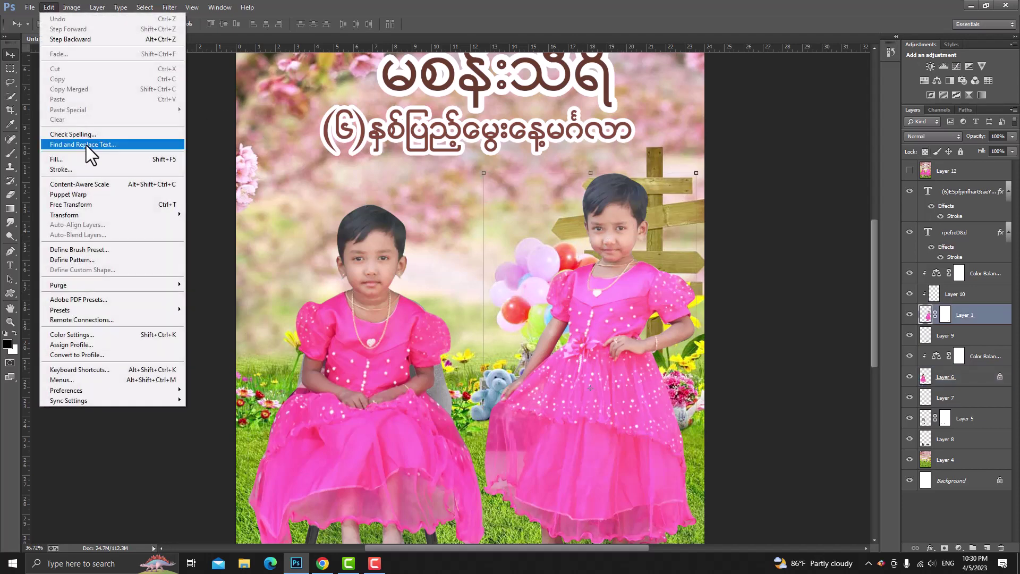
click(79, 193)
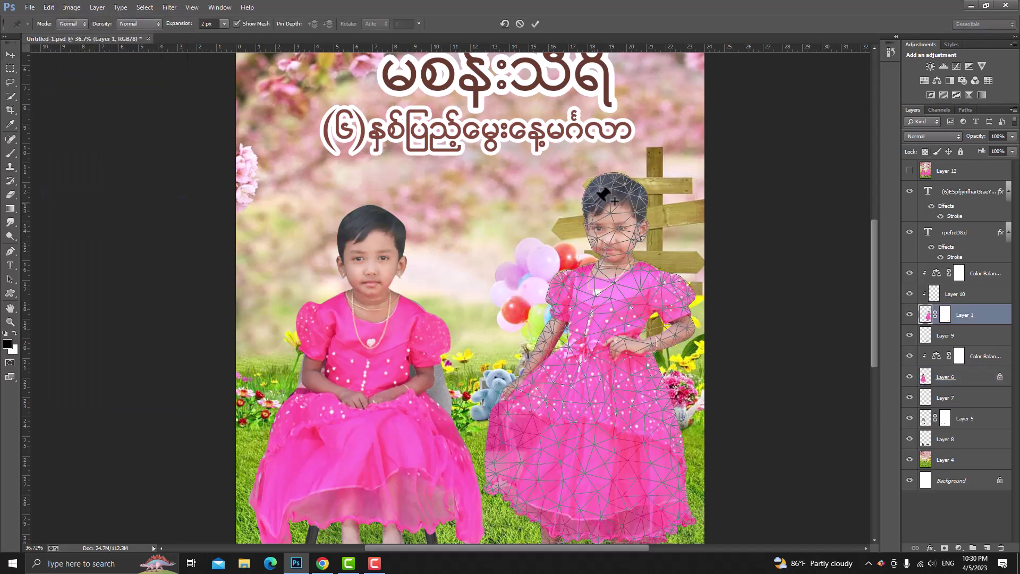
click(598, 262)
click(634, 261)
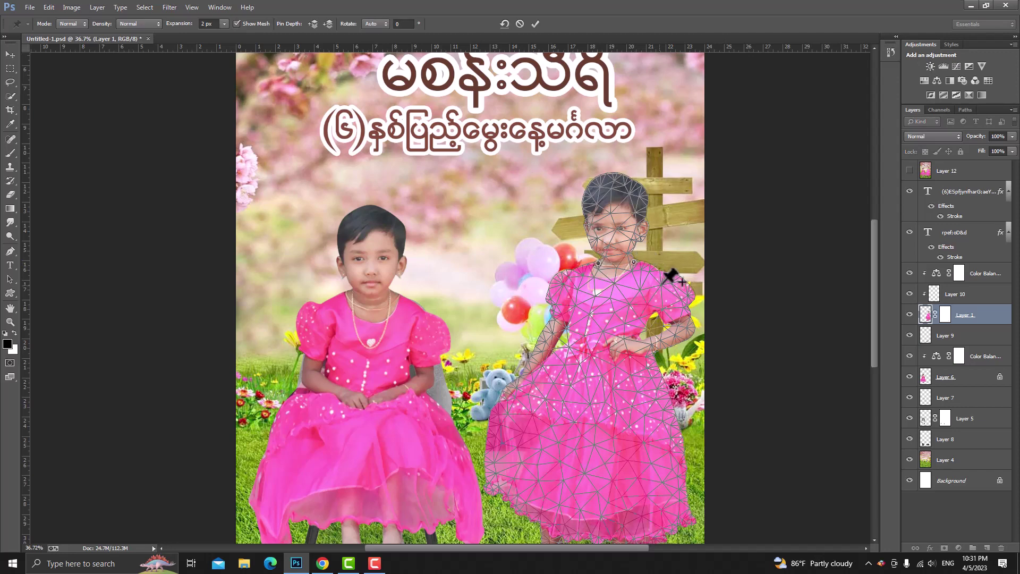
Pin the standing girl's right side from the puff sleeve through the elbow and wrist to the upper skirt edge.
click(670, 279)
click(686, 311)
click(681, 341)
click(650, 354)
click(658, 385)
Pin the standing girl's lower right skirt edge, the hem above her legs and both feet.
drag(674, 438, 661, 312)
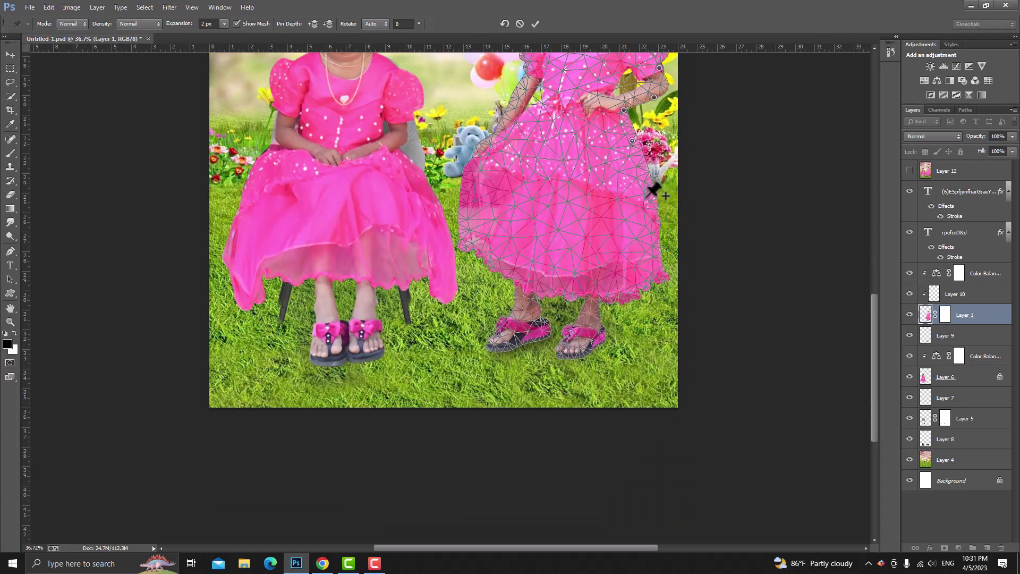
click(640, 187)
click(648, 269)
click(594, 298)
click(582, 333)
click(522, 333)
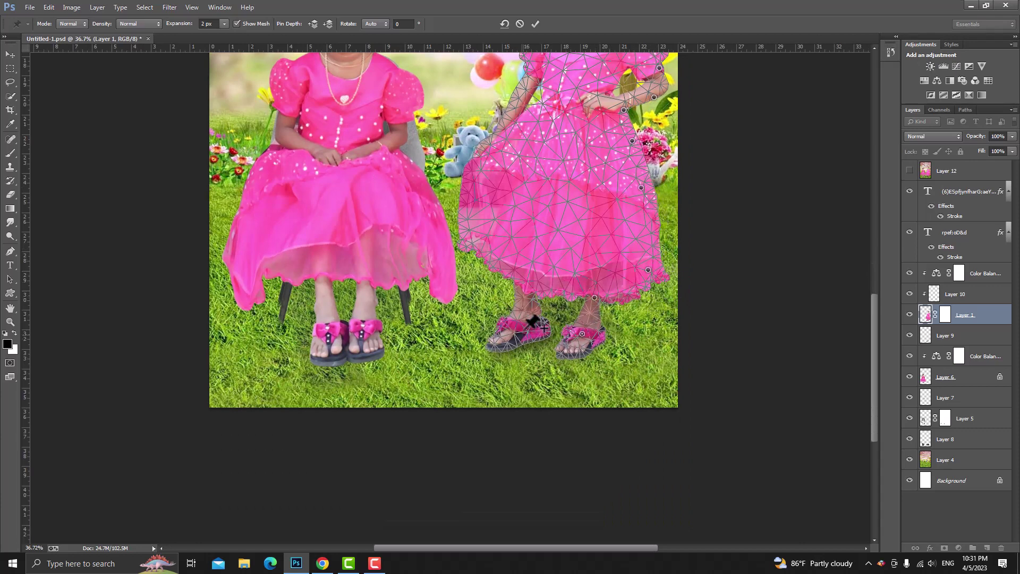
Pin the standing girl's left side from the hem up the skirt edge and along the arm to the sleeve.
click(520, 270)
click(476, 247)
drag(514, 285, 515, 286)
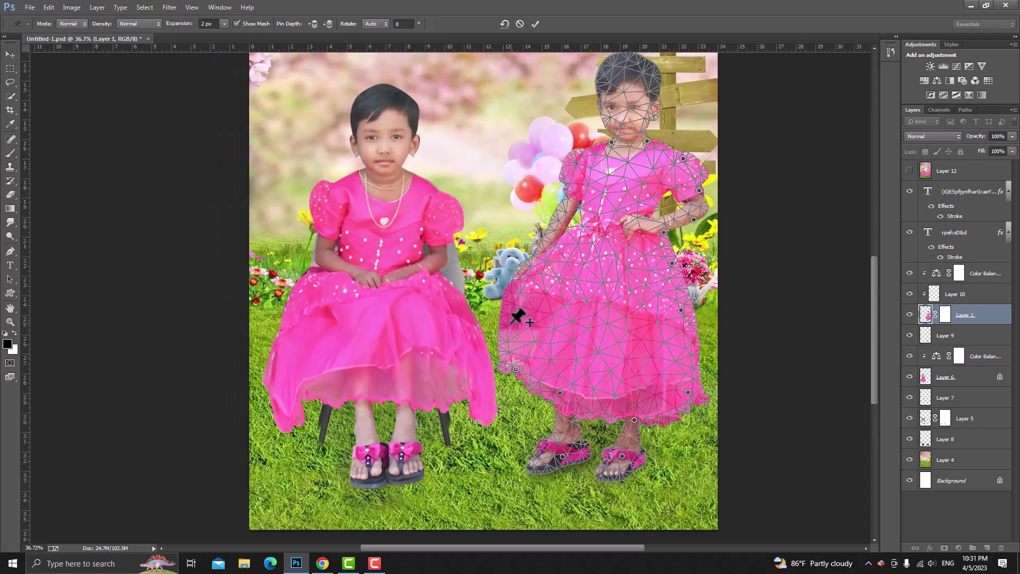
click(508, 324)
drag(564, 216, 546, 243)
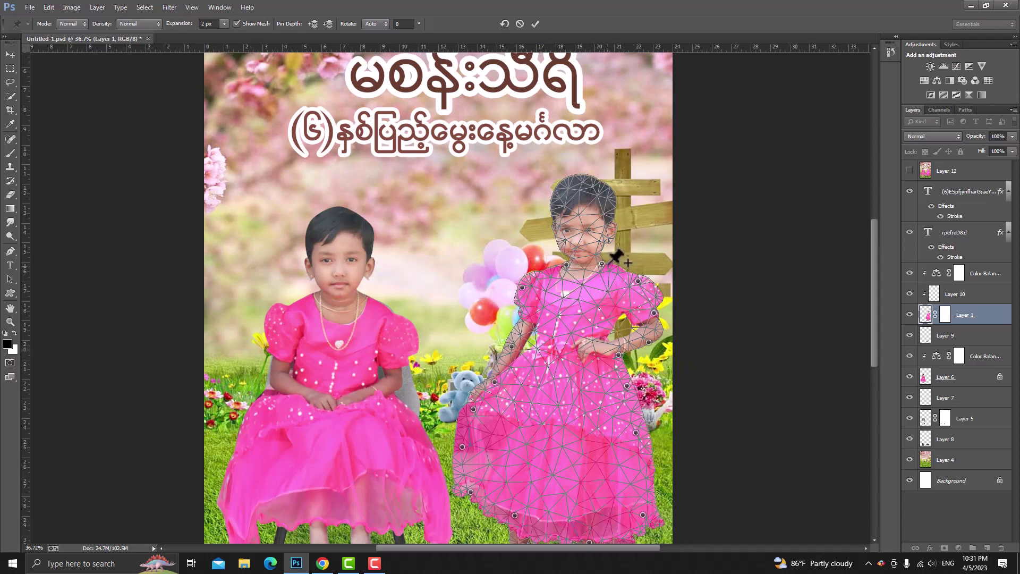
Tilt the standing girl's head by rotating her right neckline pin to 23 degrees, and apply the warp.
alt+click(608, 262)
drag(612, 263, 613, 265)
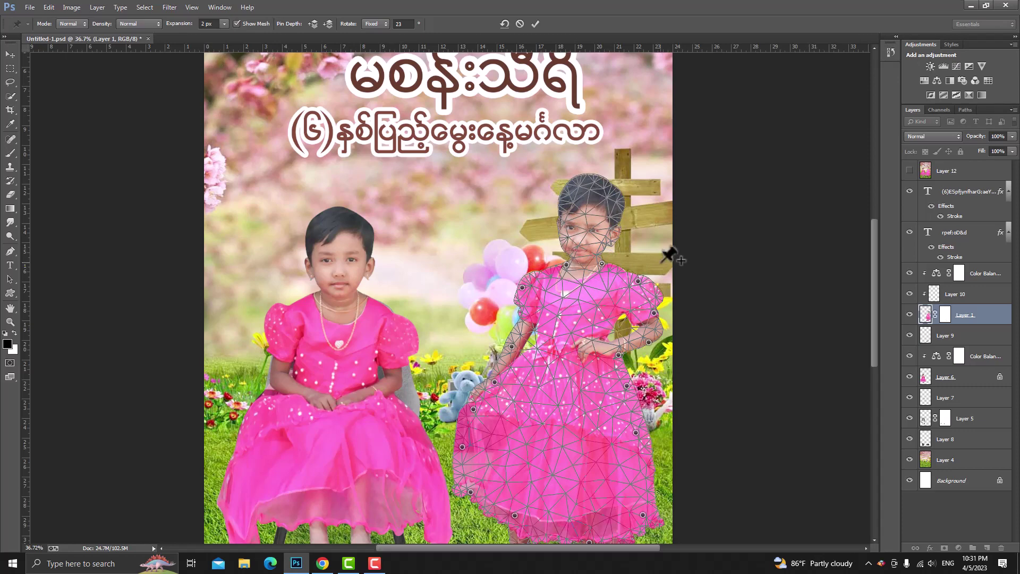
key(Return)
key(ctrl+0)
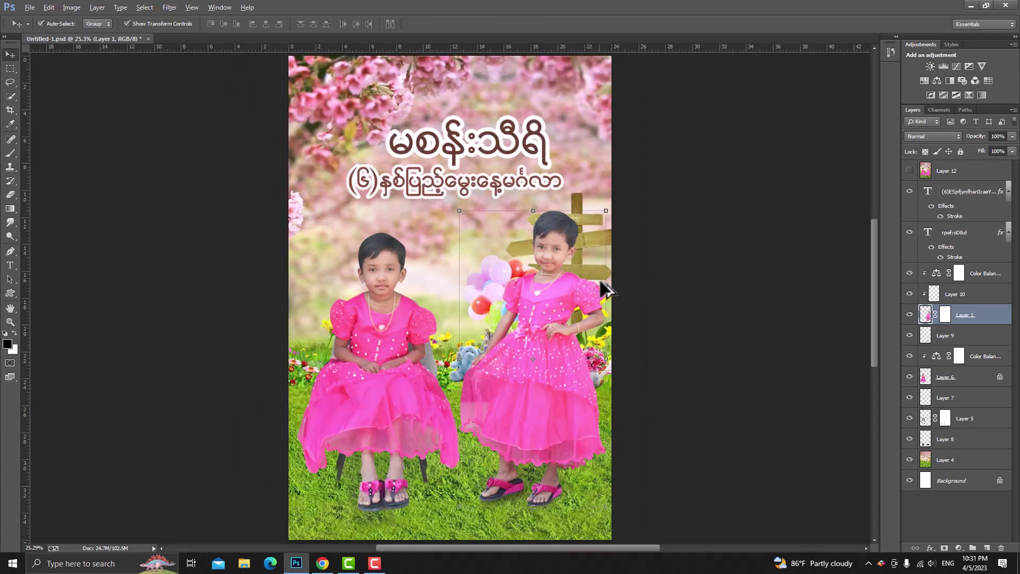
key(ctrl+minus)
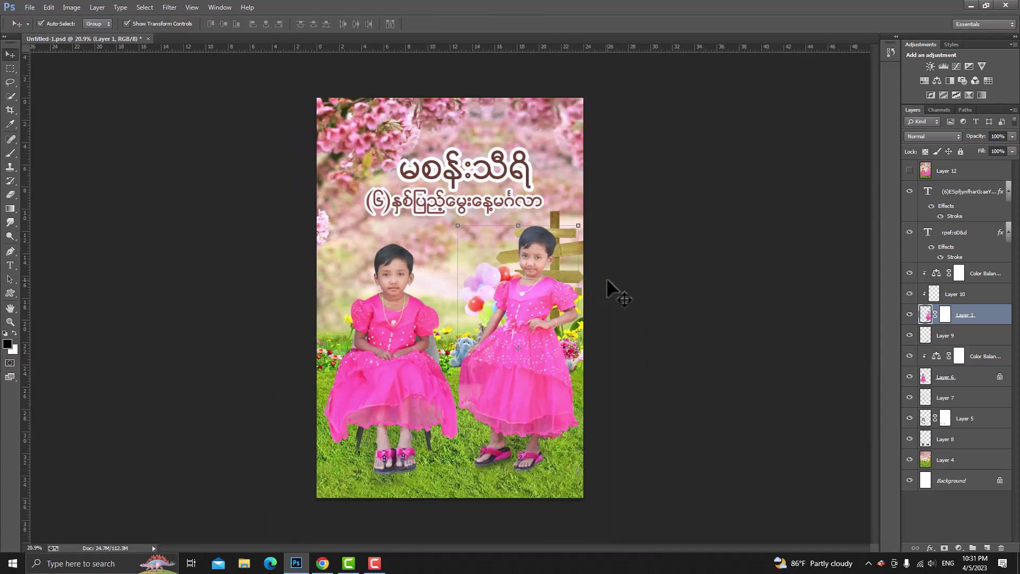